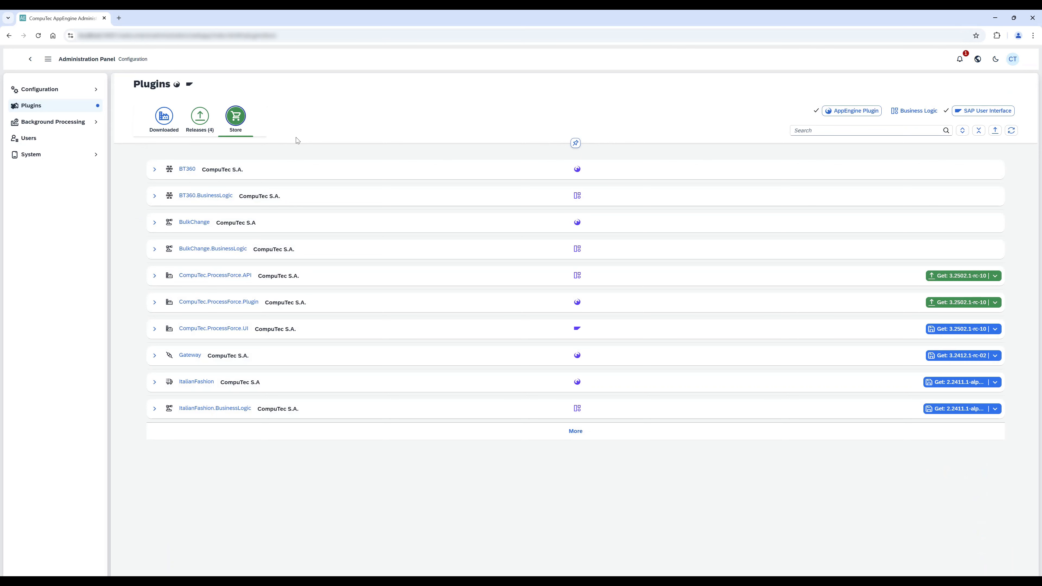
Search the plugin store for processforce, then get CompuTec.ProcessForce.UI 3.2502.1-rc-10 for installation together with CompuTec.ProcessForce.API.
click(865, 131)
text(process)
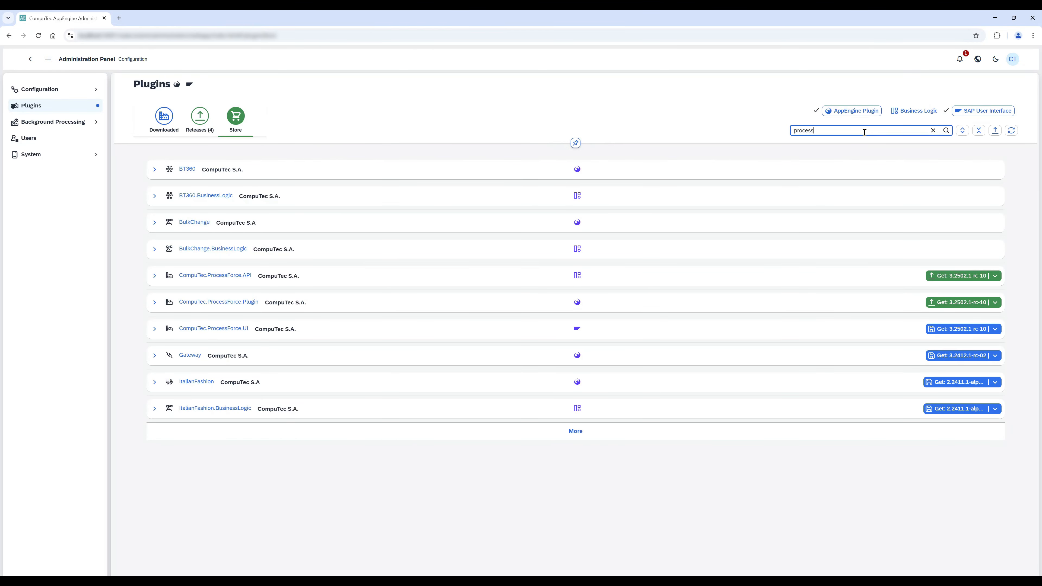
text(force)
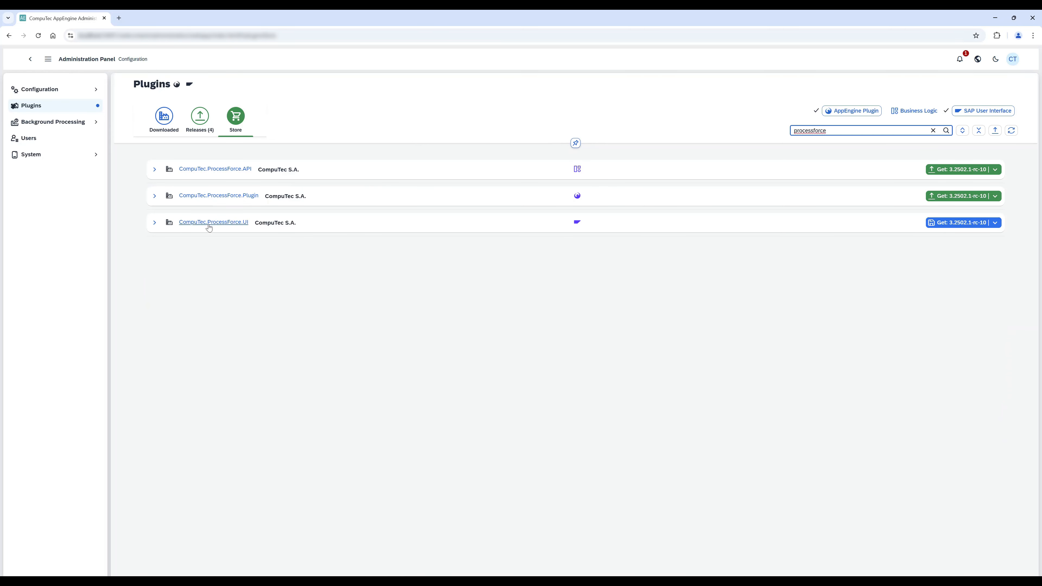
click(975, 224)
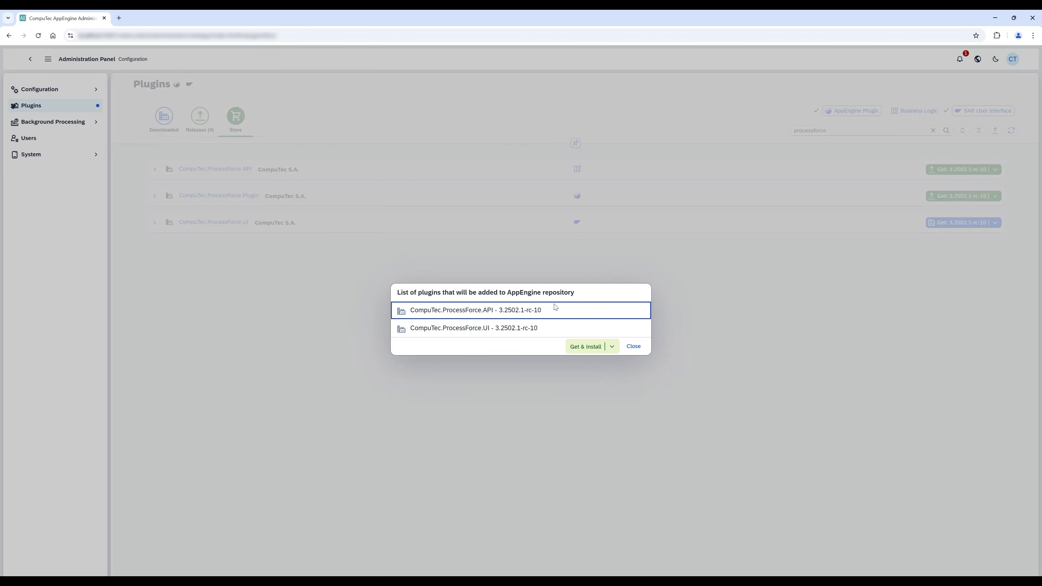
click(584, 346)
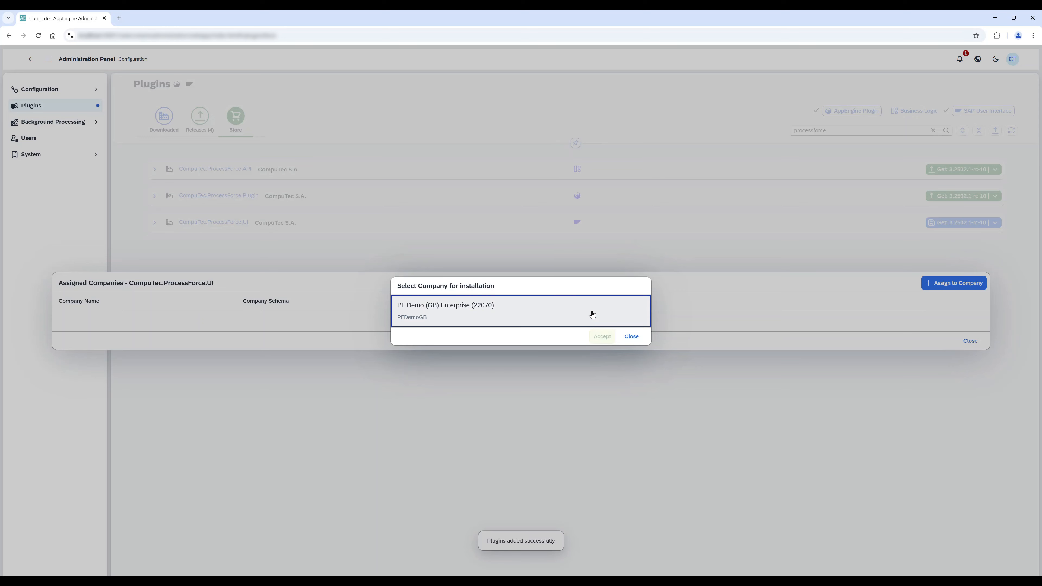
Choose company PF Demo (GB) Enterprise, review the installation details, and install CompuTec.ProcessForce.UI on it.
click(602, 333)
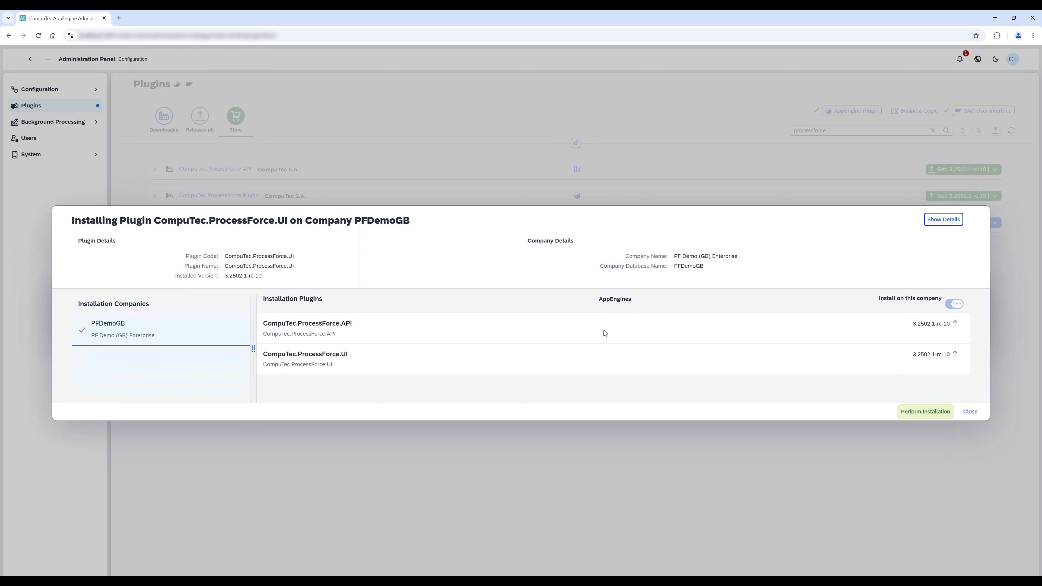
click(951, 217)
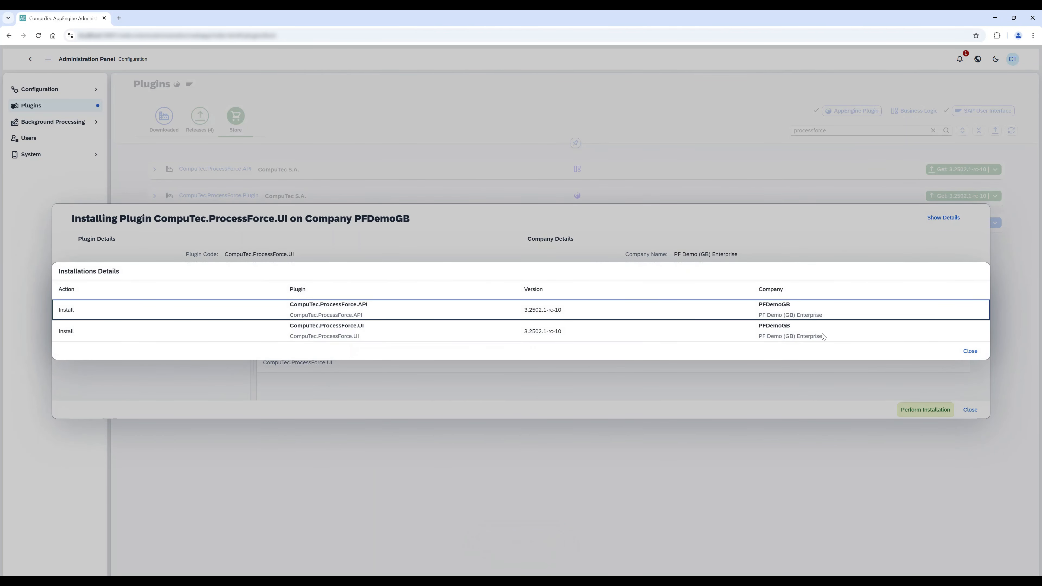
click(975, 353)
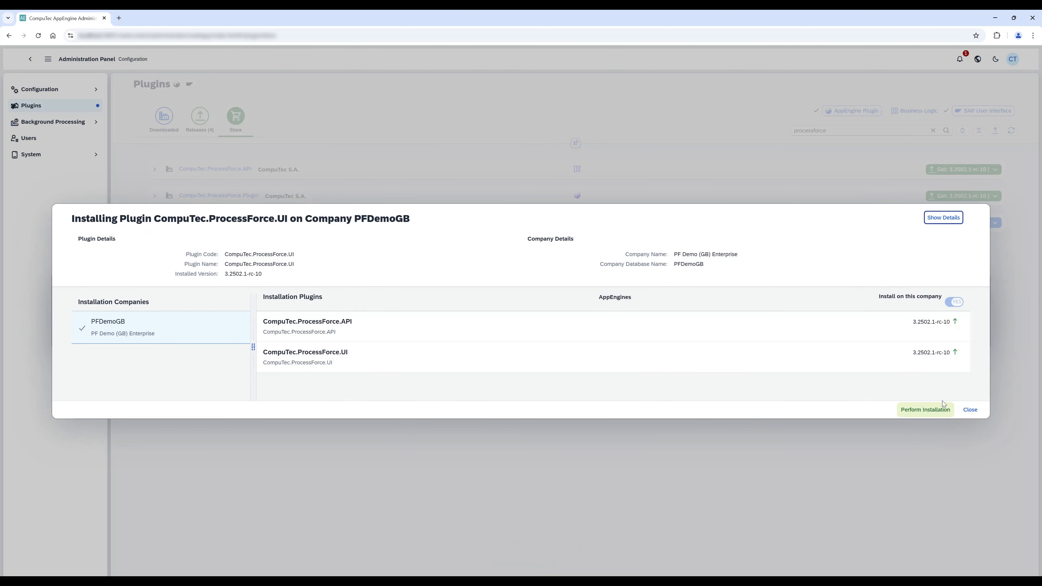
click(911, 411)
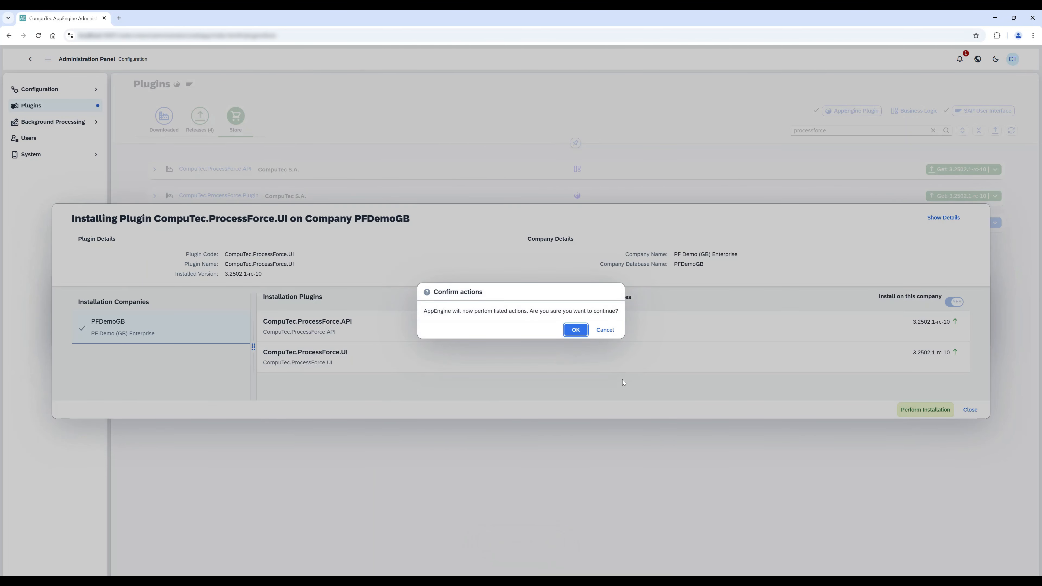
click(570, 331)
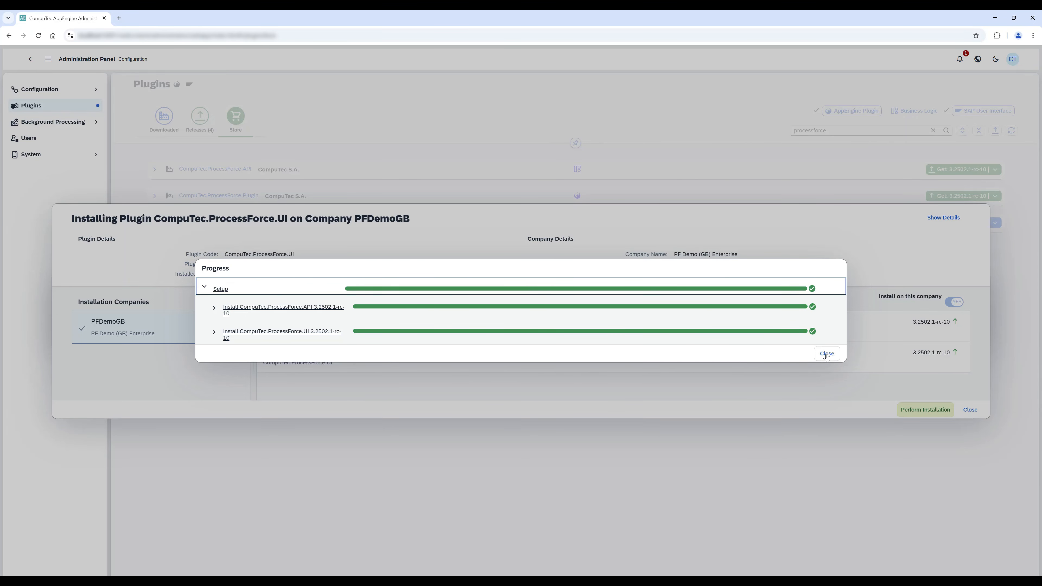
click(826, 355)
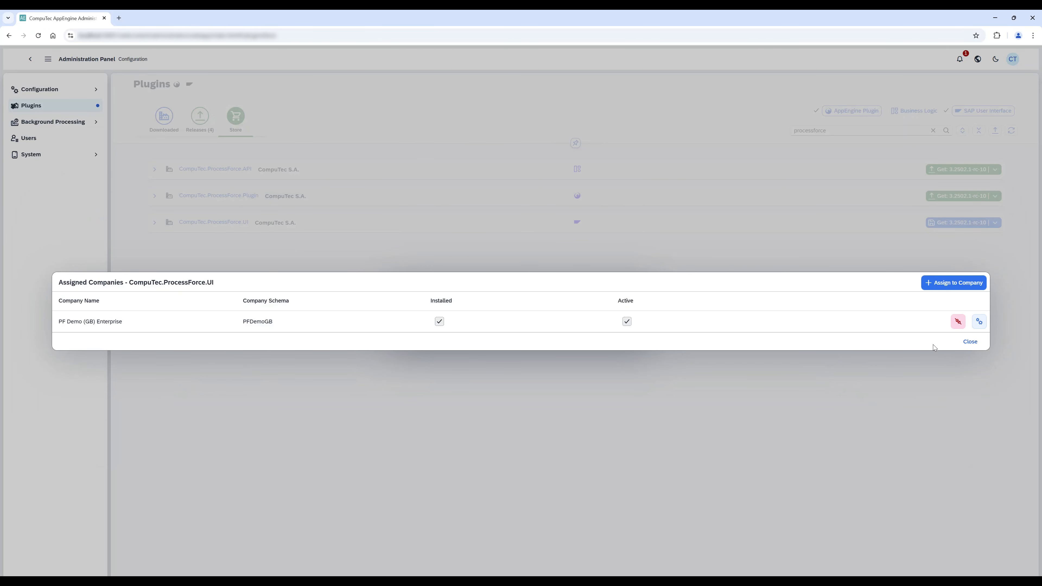
click(970, 342)
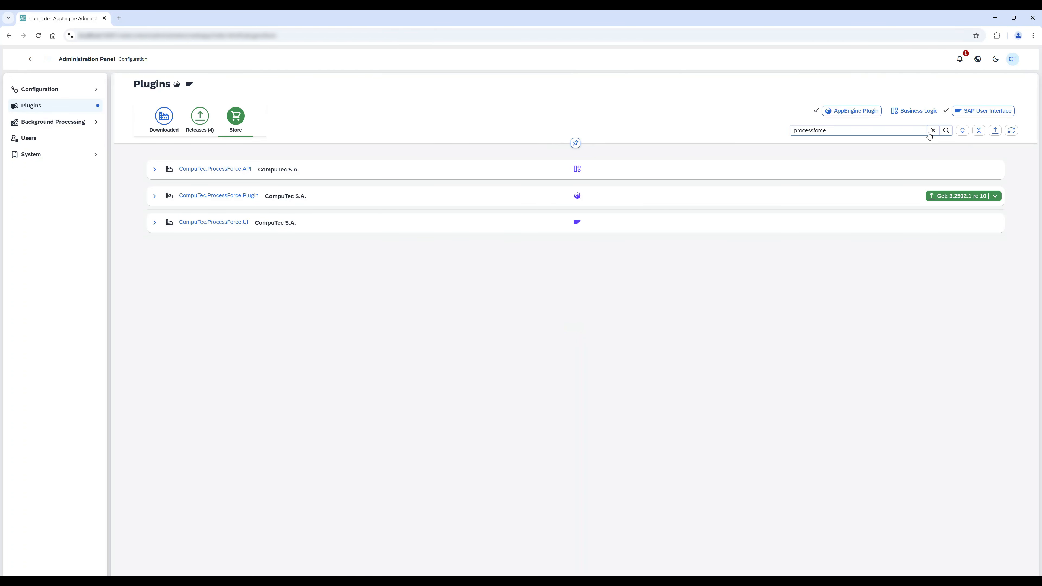
Examine the available versions of CompuTec.ProcessForce.Plugin and CompuTec.ProcessForce.API among the downloaded plugins, including Business Logic plugins in the list.
click(164, 118)
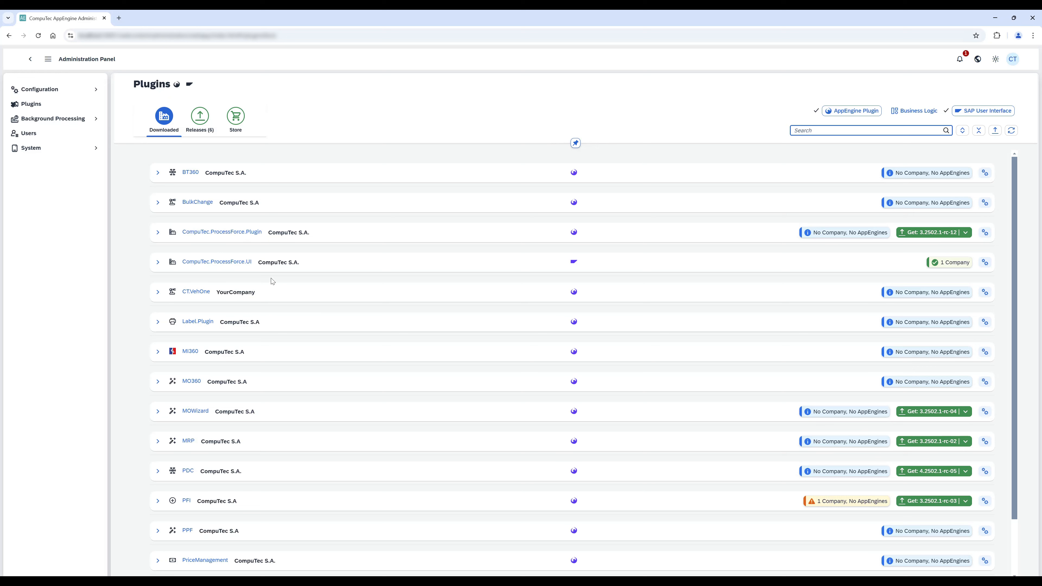
click(157, 233)
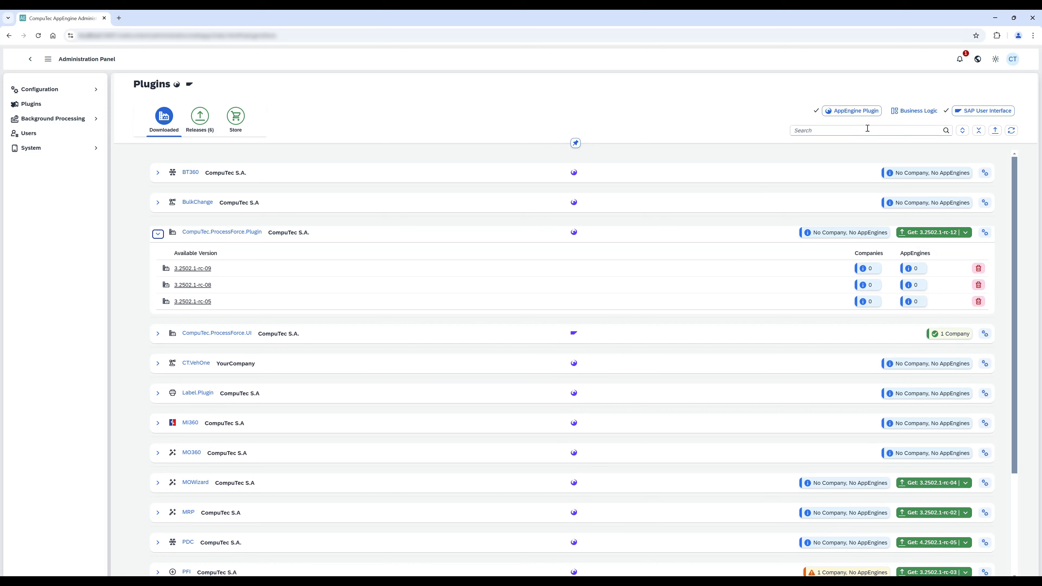
click(915, 111)
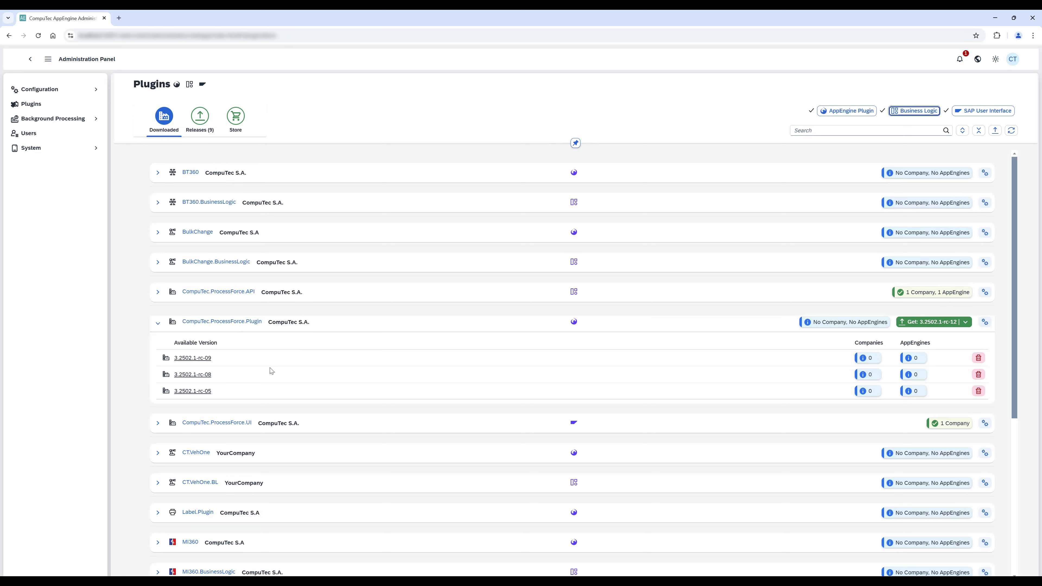
click(158, 293)
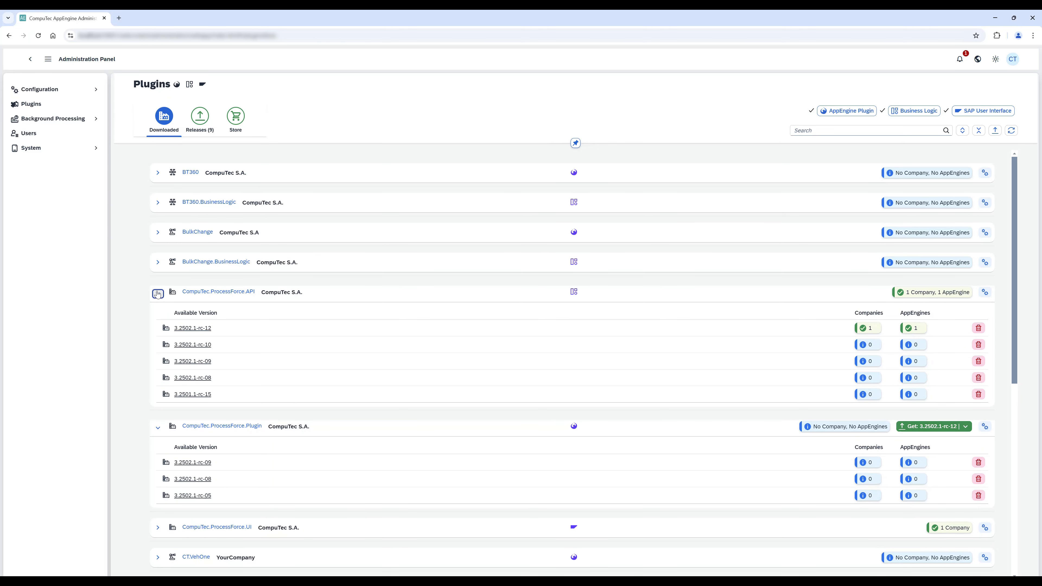
Check which plugins the MRP 3.2502.1-rc-02 release would add to the repository, without getting them.
click(204, 135)
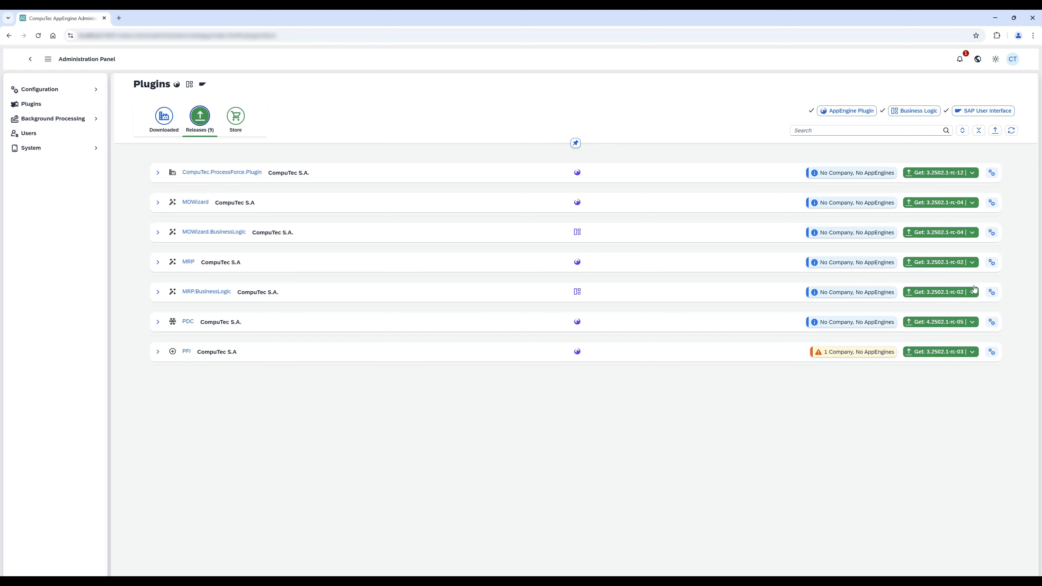
click(929, 265)
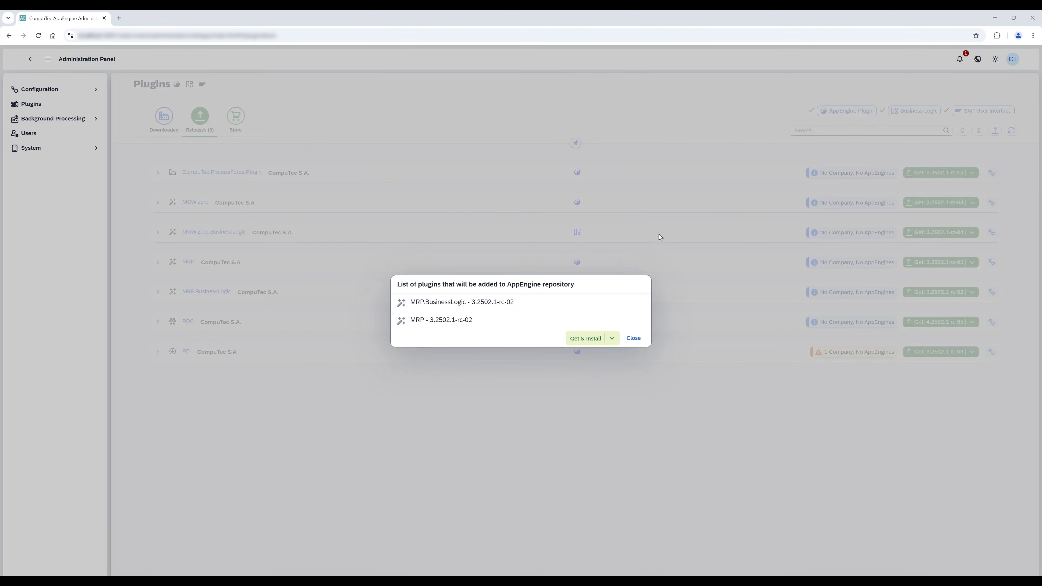
click(633, 339)
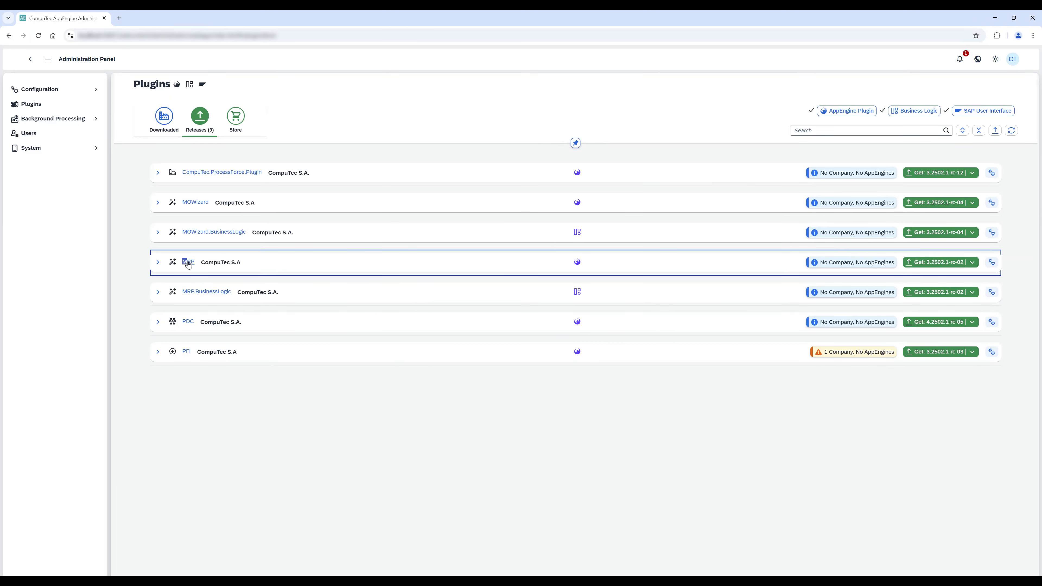
Examine the MRP plugin's details, its dependency diagram, and the list of its other versions.
click(188, 262)
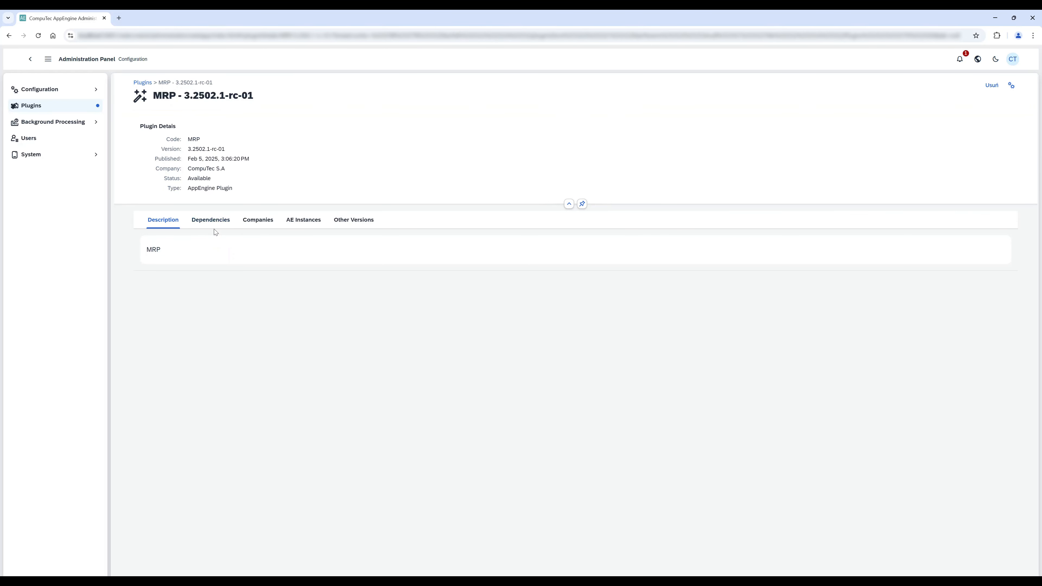
click(214, 222)
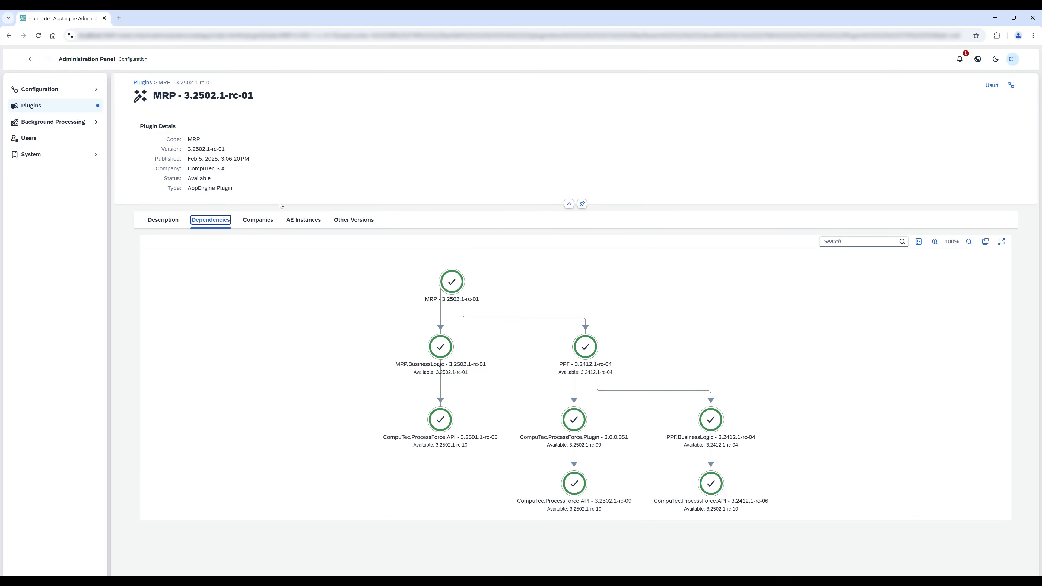
click(355, 220)
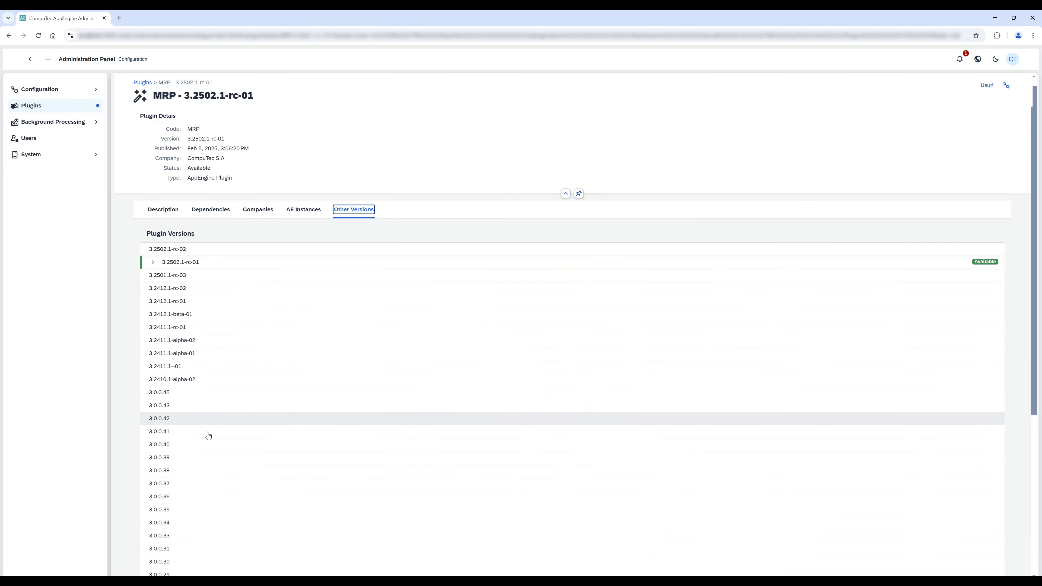
scroll(207, 433, down, 3)
scroll(208, 432, up, 3)
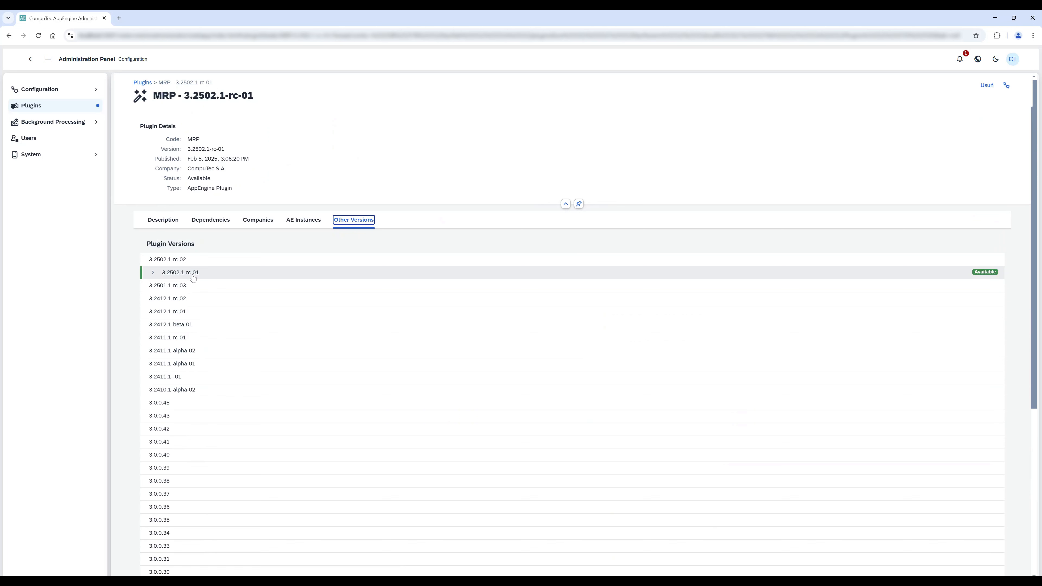
Open MRP version 3.2502.1-rc-02 and get it for installation together with MRP.BusinessLogic 3.2502.1-rc-02.
click(189, 259)
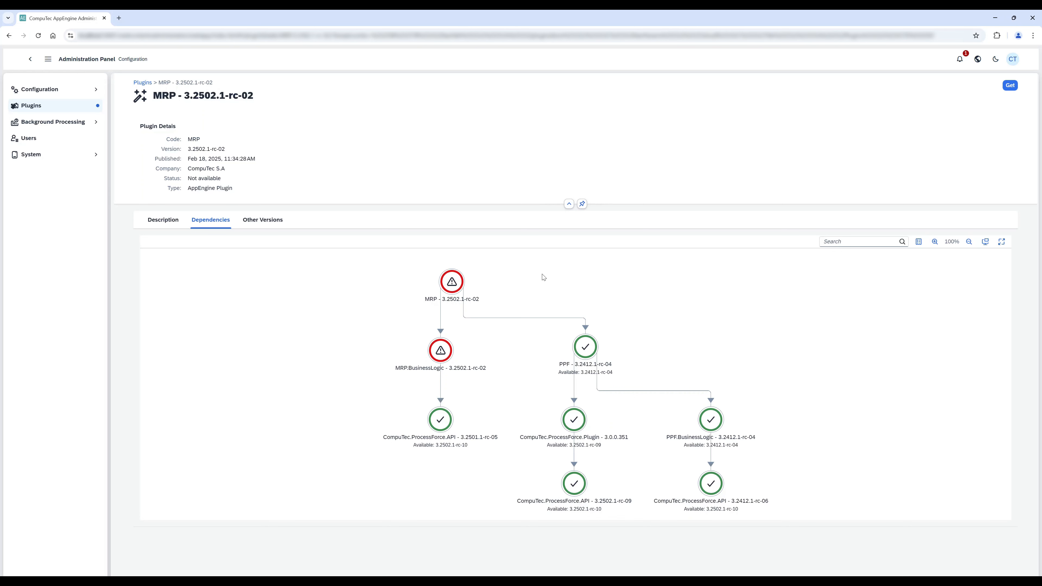
click(1010, 86)
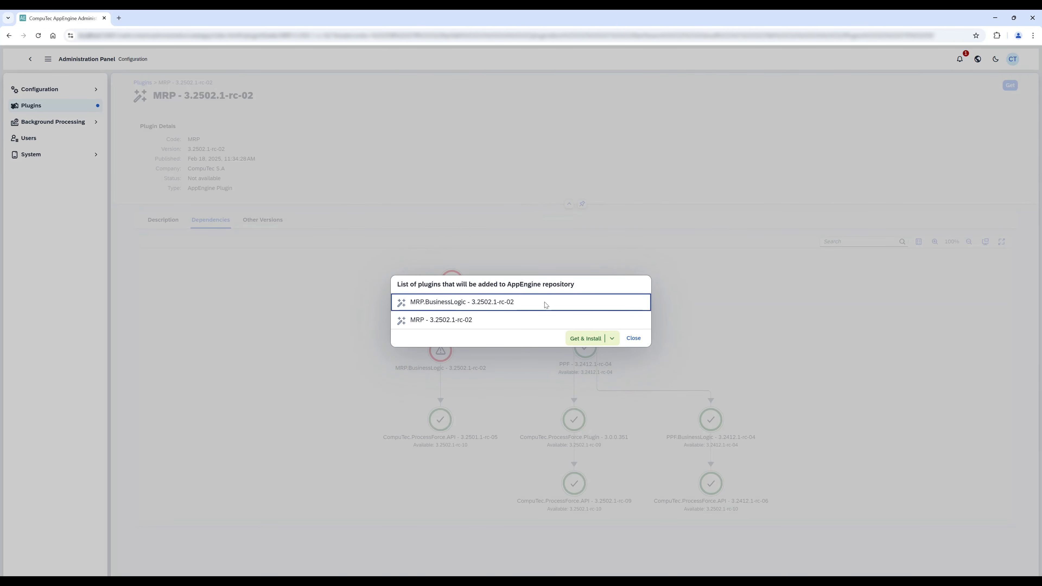
click(591, 338)
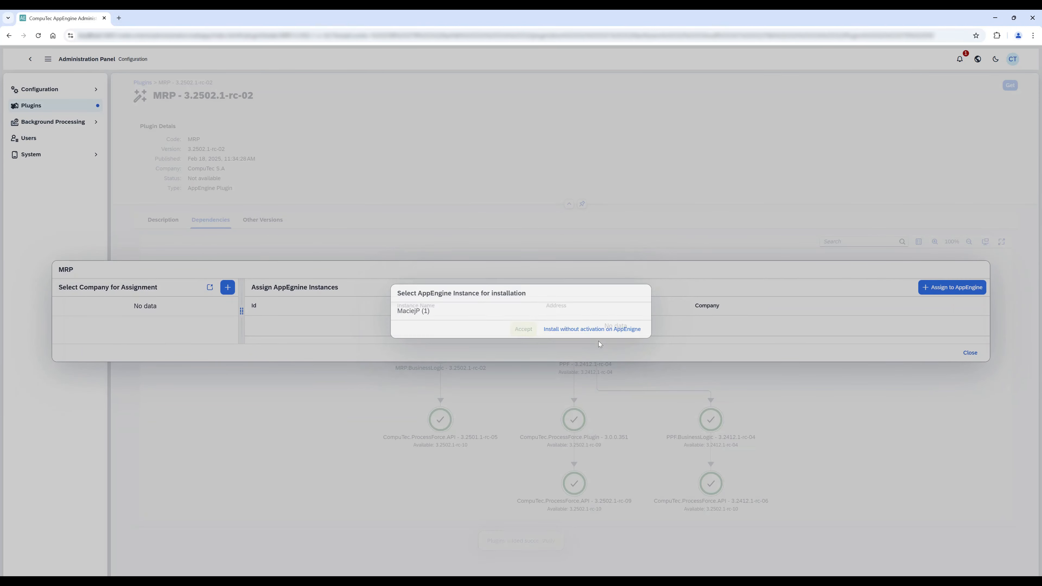
Select the listed AppEngine instance and perform the MRP plugin installation on company PFDemoGB.
click(547, 311)
click(529, 331)
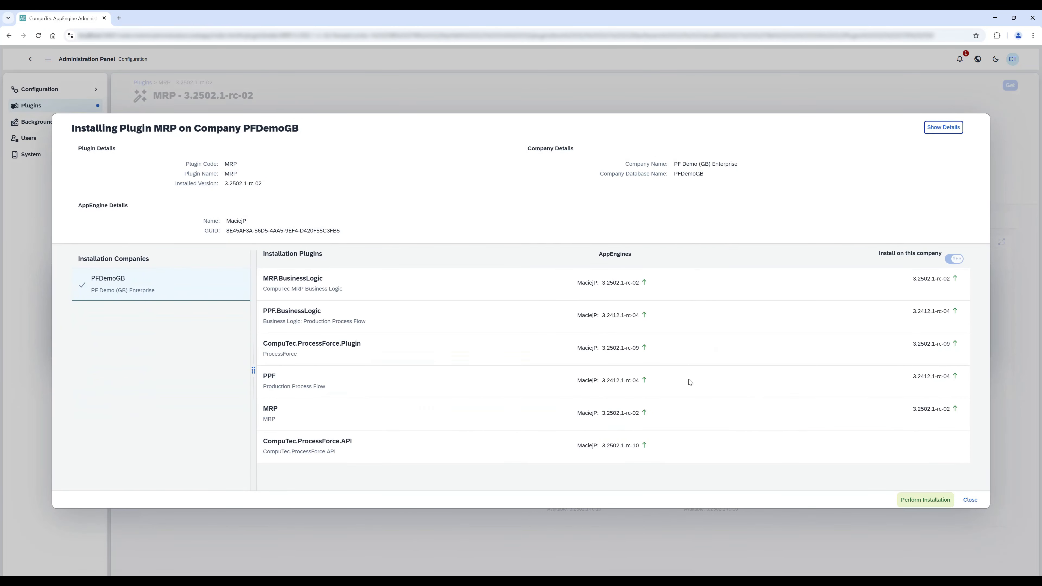
click(923, 501)
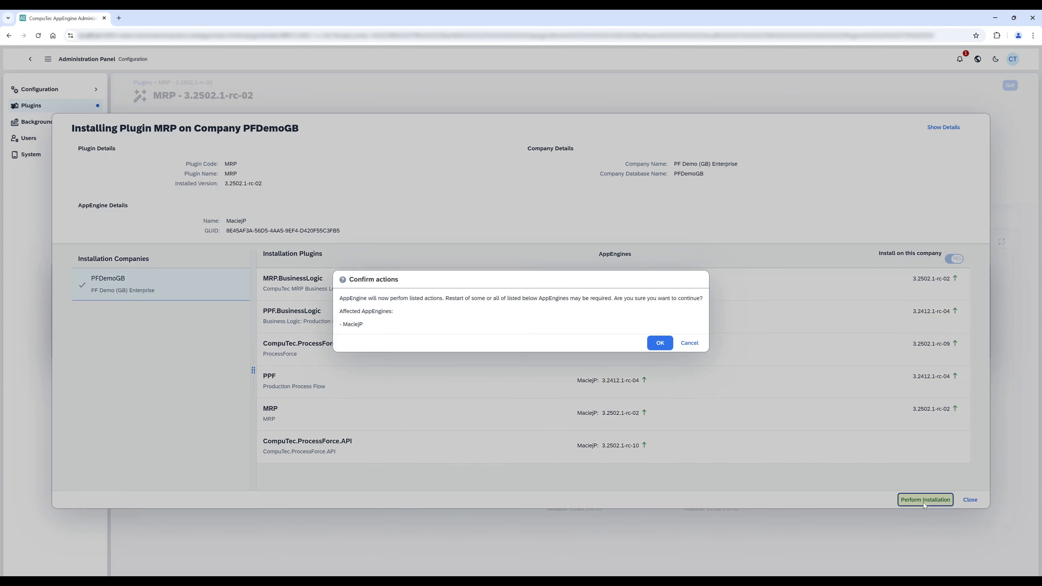
click(653, 343)
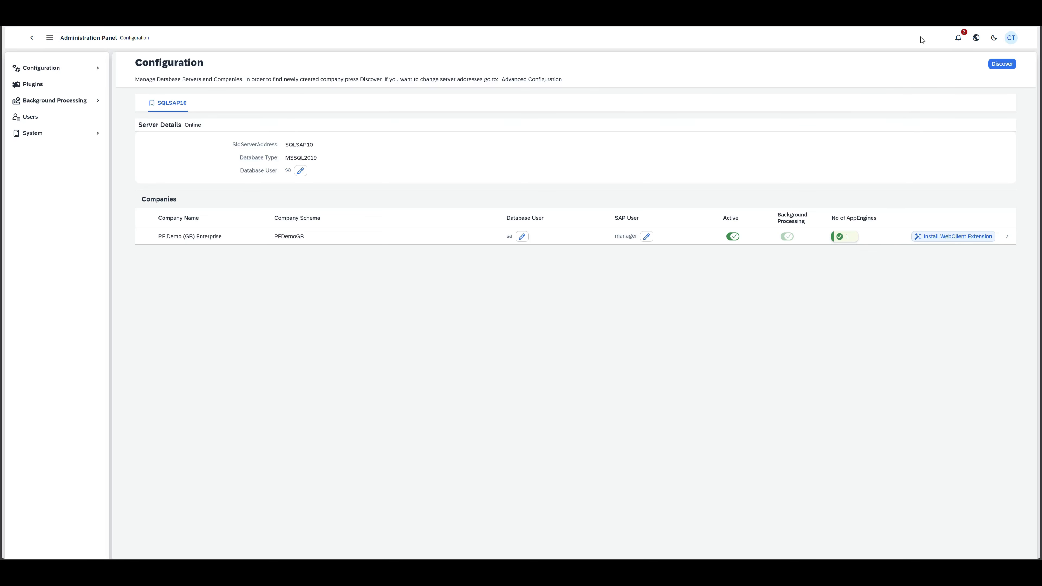
Follow the Update Available notification to the system details and download the AppEngine 3.2502.1-rc-22 installer.
click(958, 38)
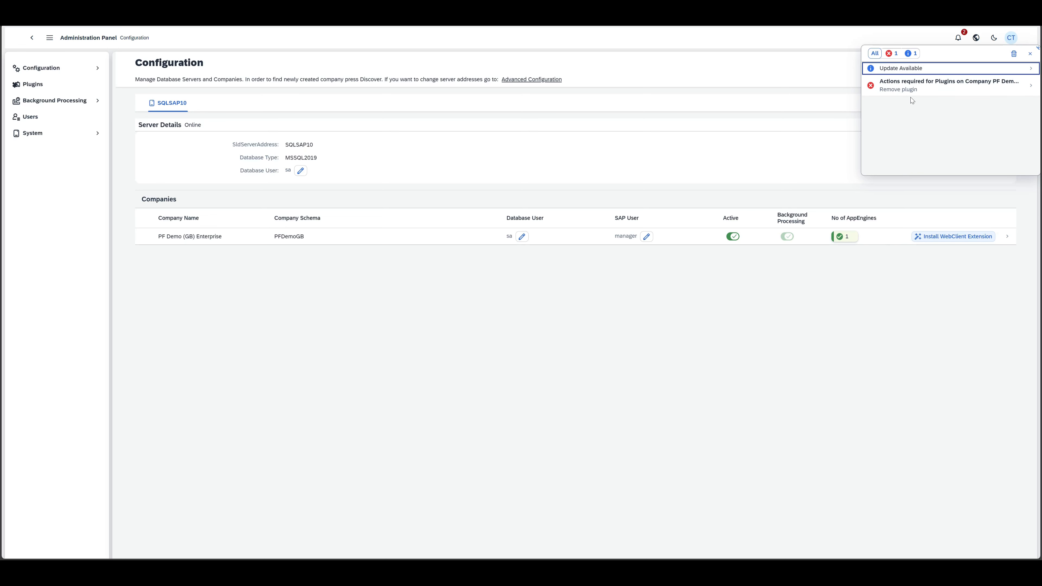
click(913, 69)
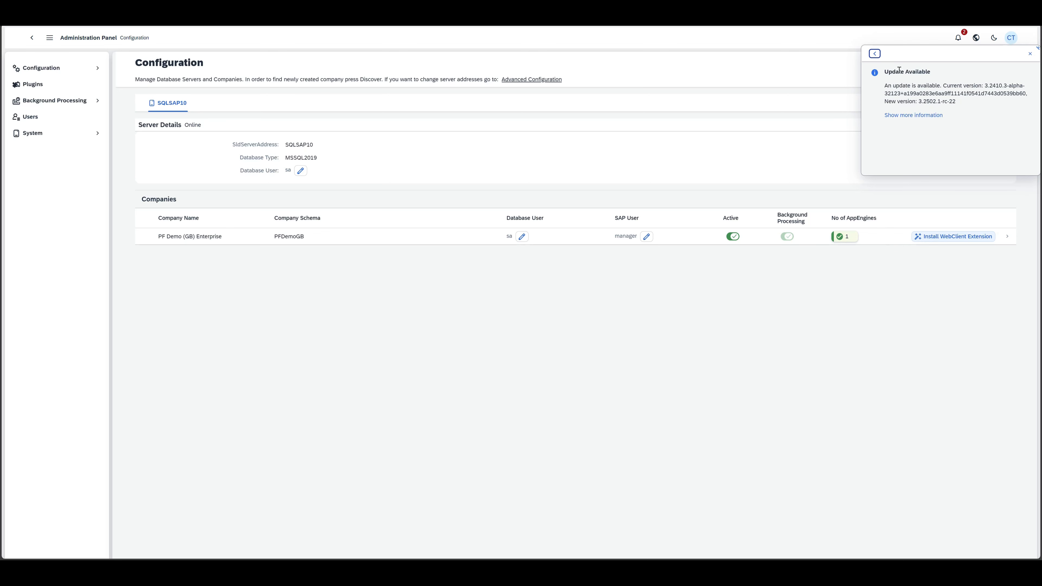
click(913, 117)
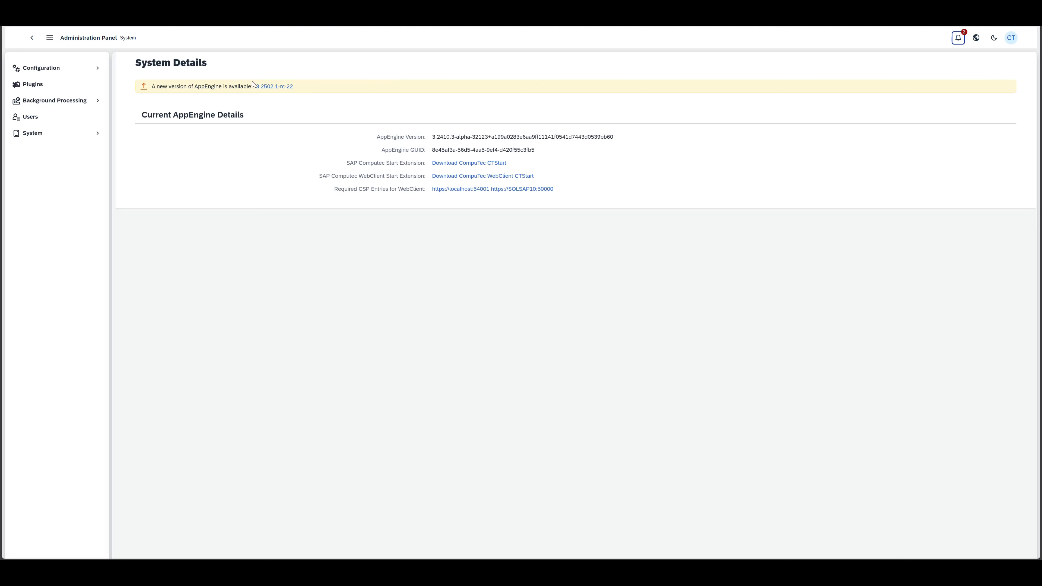
click(267, 89)
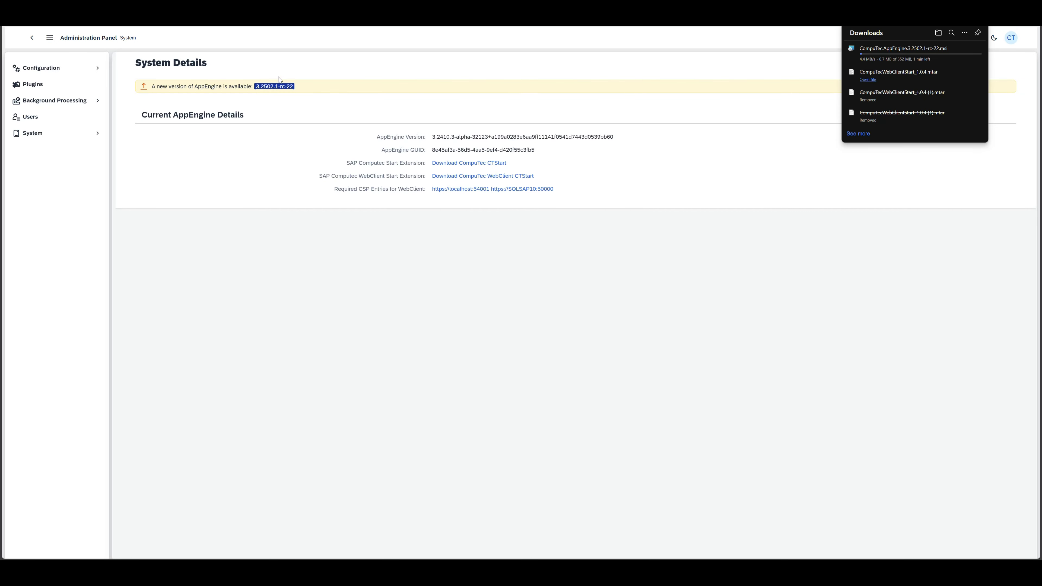
click(234, 56)
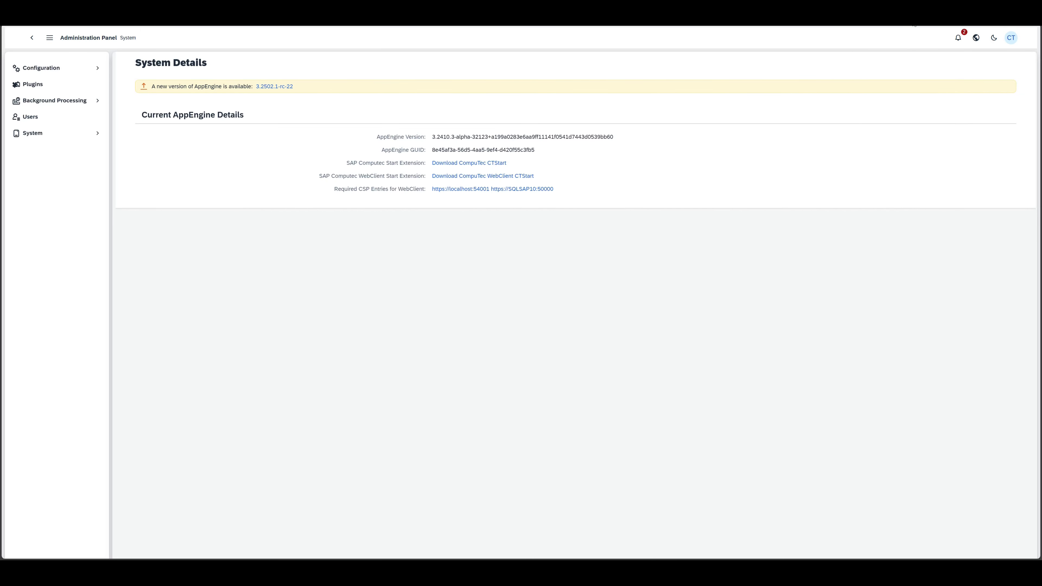
Follow the notification about required plugin actions on PF Demo (GB) Enterprise to the company plugin validation and fix all listed plugin issues.
click(959, 40)
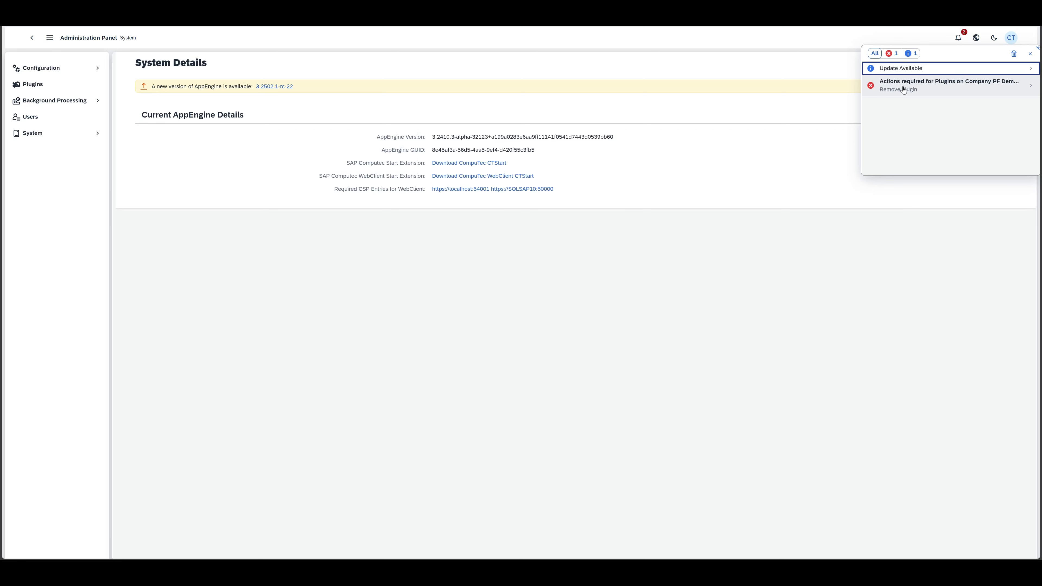
click(963, 88)
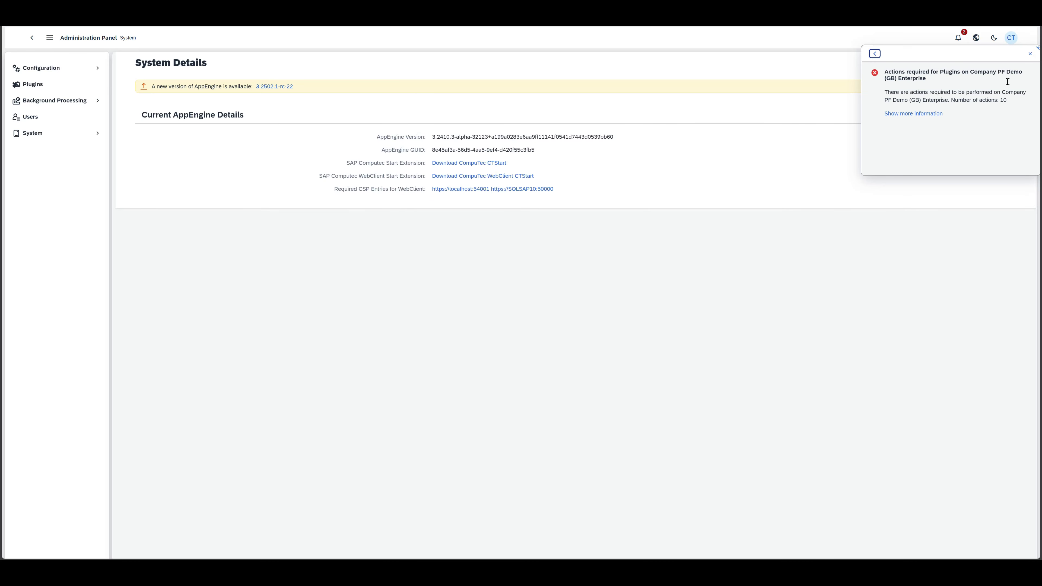
click(918, 114)
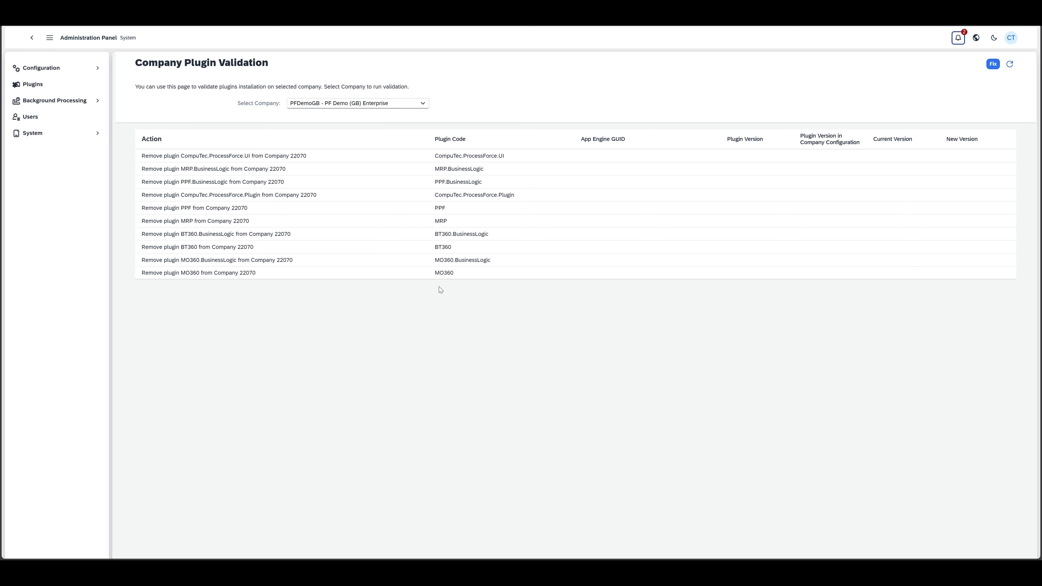
click(993, 64)
click(566, 313)
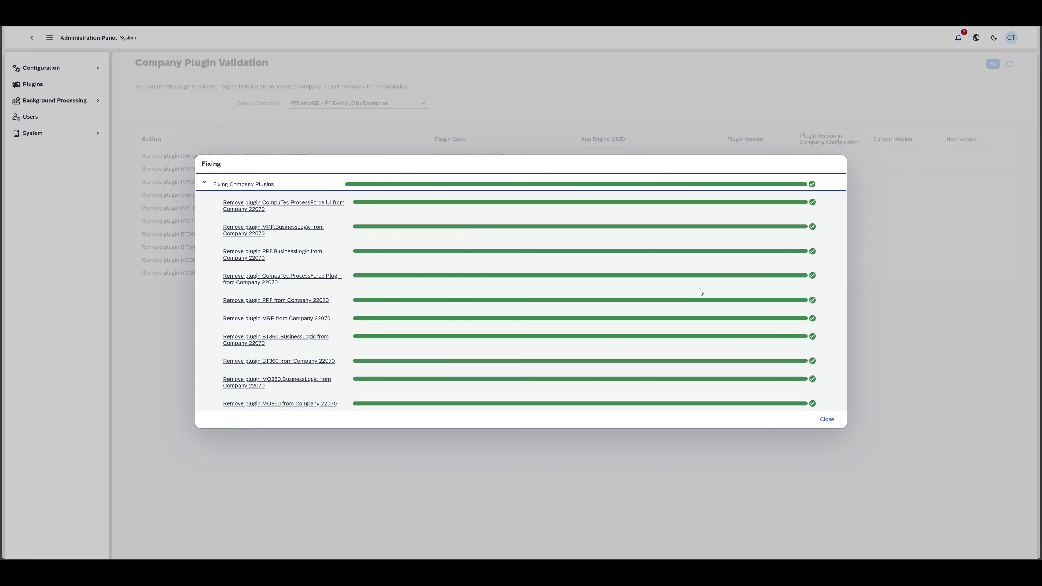
click(827, 421)
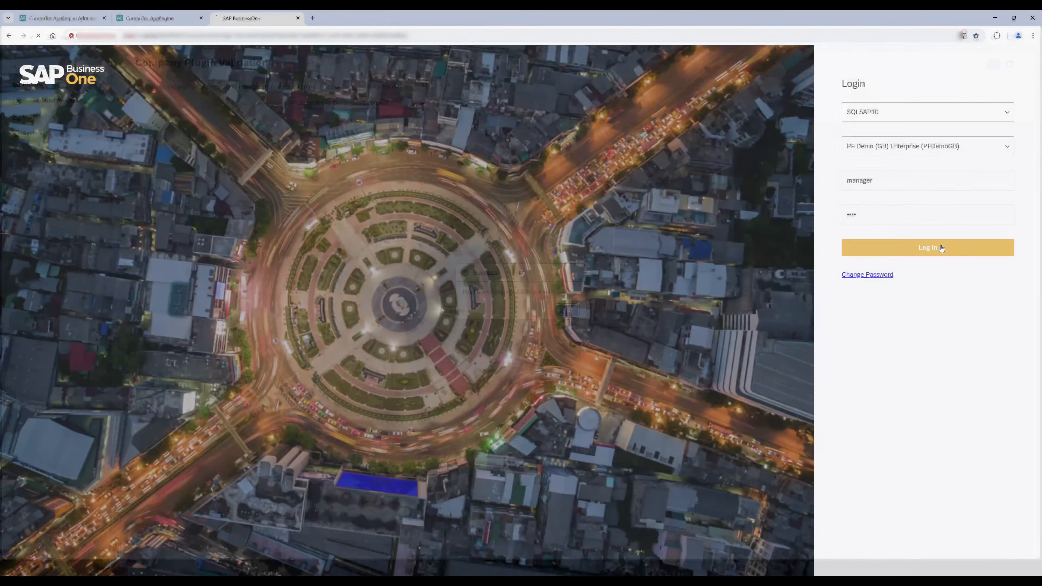
Log in to SAP Business One company PF Demo (GB) Enterprise and open Order Recommendation in the MRP 2.5 extension.
click(928, 248)
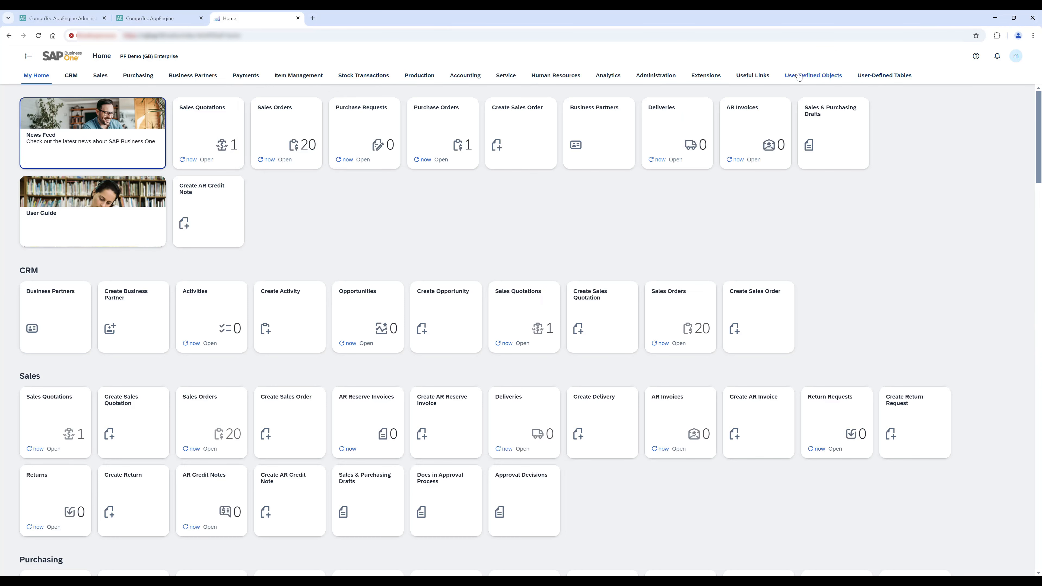
click(717, 79)
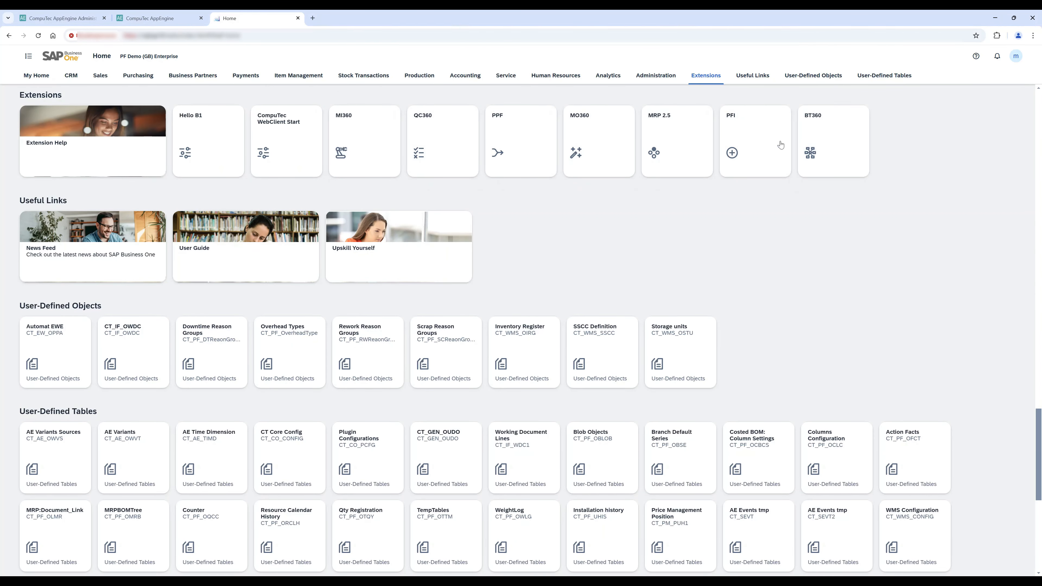
click(672, 155)
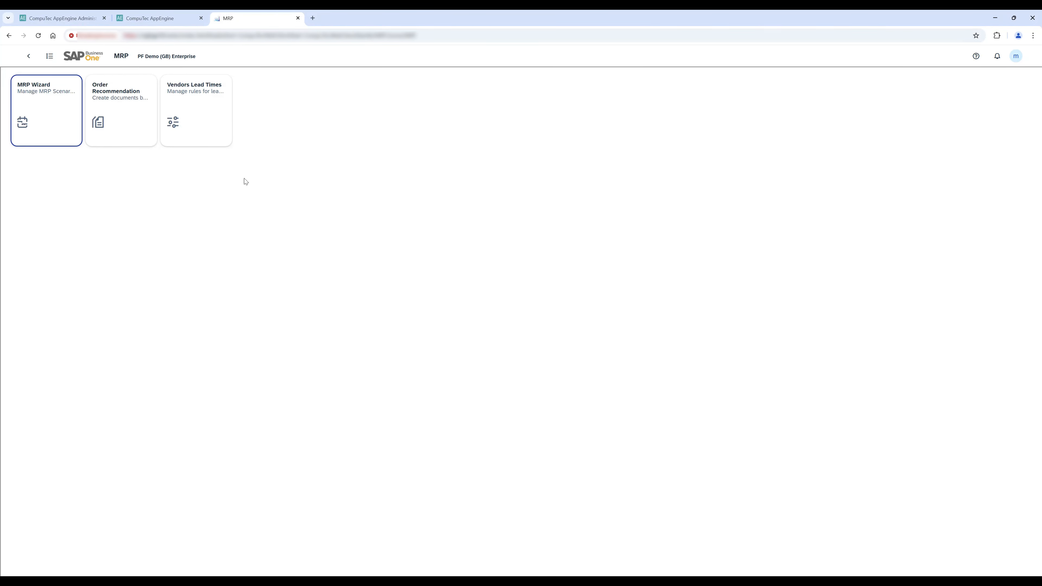
click(137, 111)
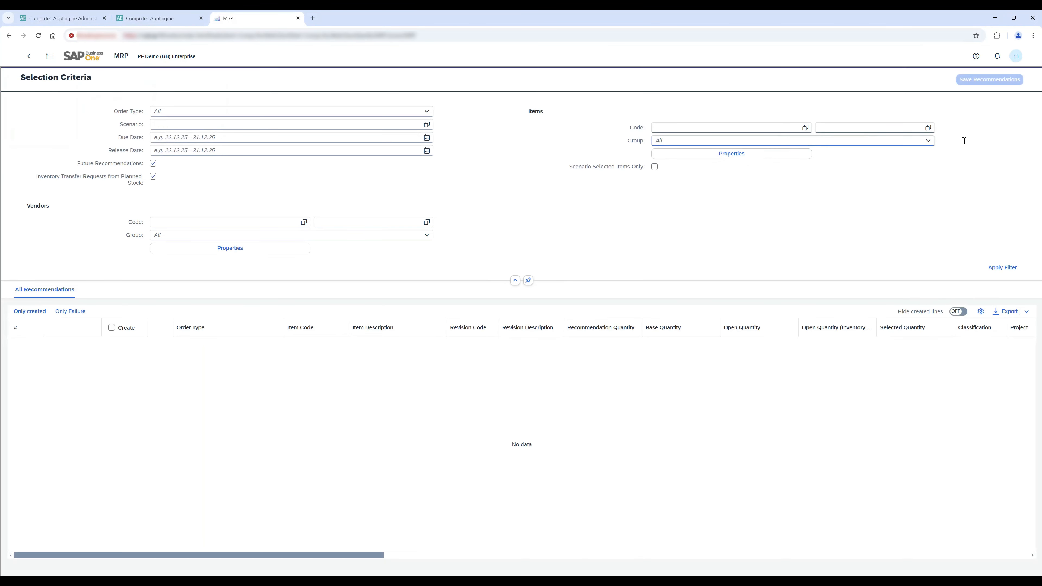